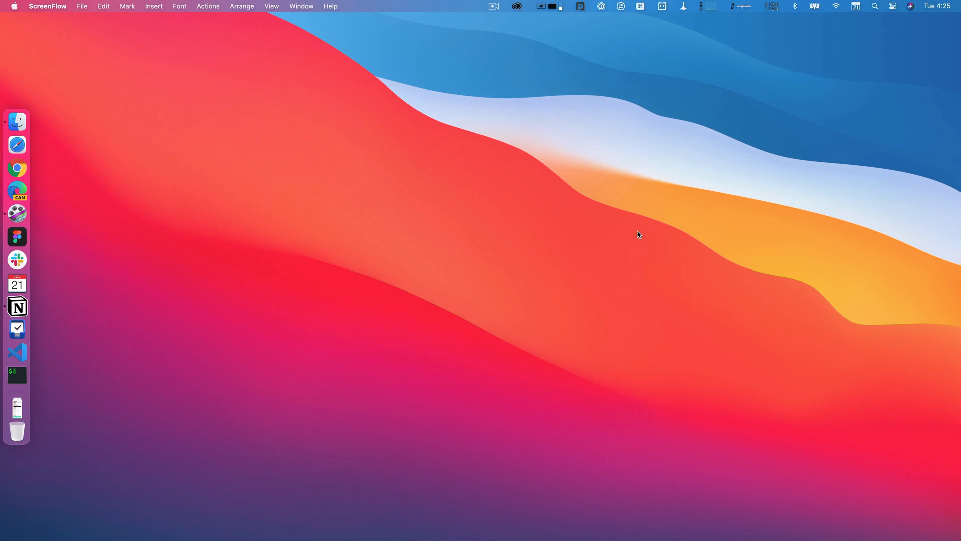
Switch to Notion and look through the video cards in each status column of the A Better Computer board.
{"action": "left_click", "coordinate": [17, 307]}
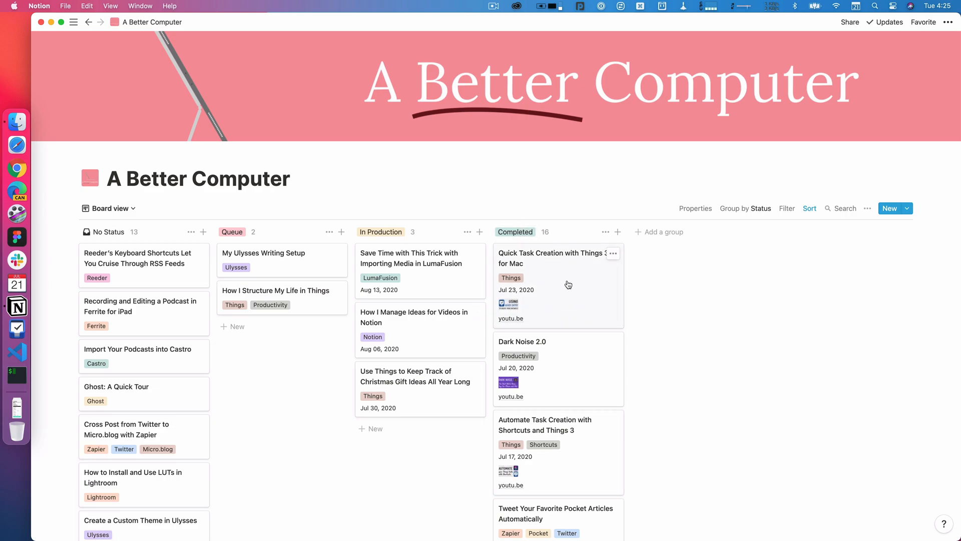
{"action": "scroll", "coordinate": [570, 424], "scroll_direction": "down", "scroll_amount": 5}
{"action": "scroll", "coordinate": [573, 425], "scroll_direction": "down", "scroll_amount": 12}
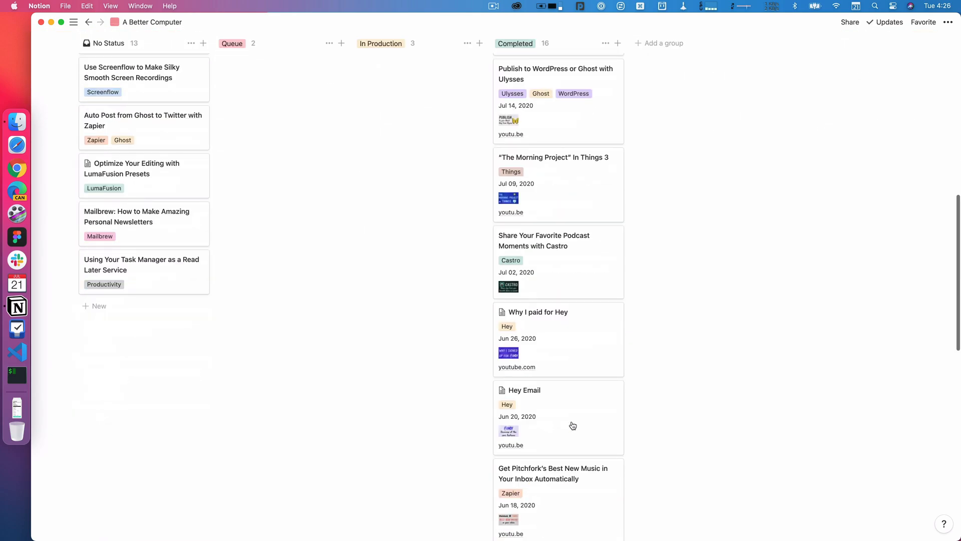
{"action": "scroll", "coordinate": [544, 366], "scroll_direction": "up", "scroll_amount": 13}
{"action": "scroll", "coordinate": [545, 366], "scroll_direction": "up", "scroll_amount": 6}
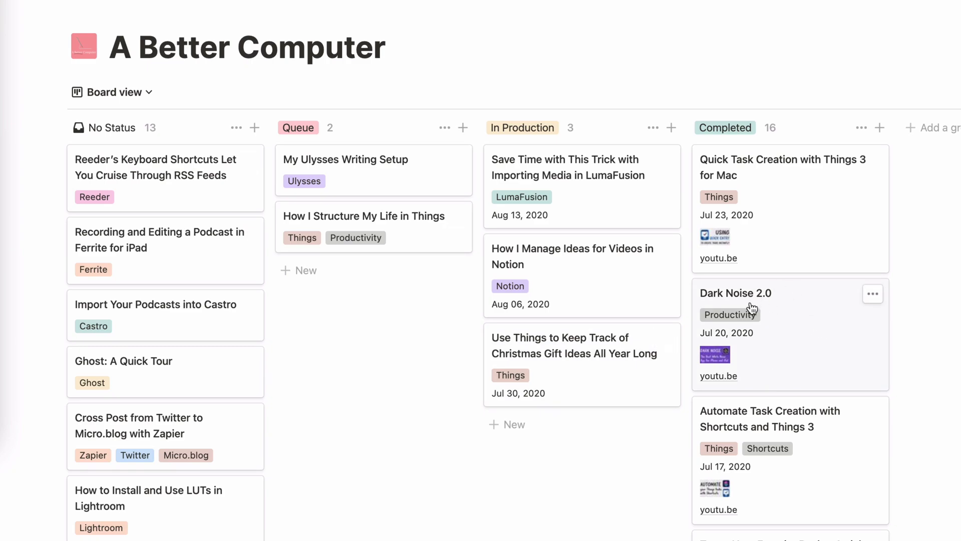
Open the Dark Noise 2.0 card and view the property types available for its Release Date property.
{"action": "left_click", "coordinate": [816, 334]}
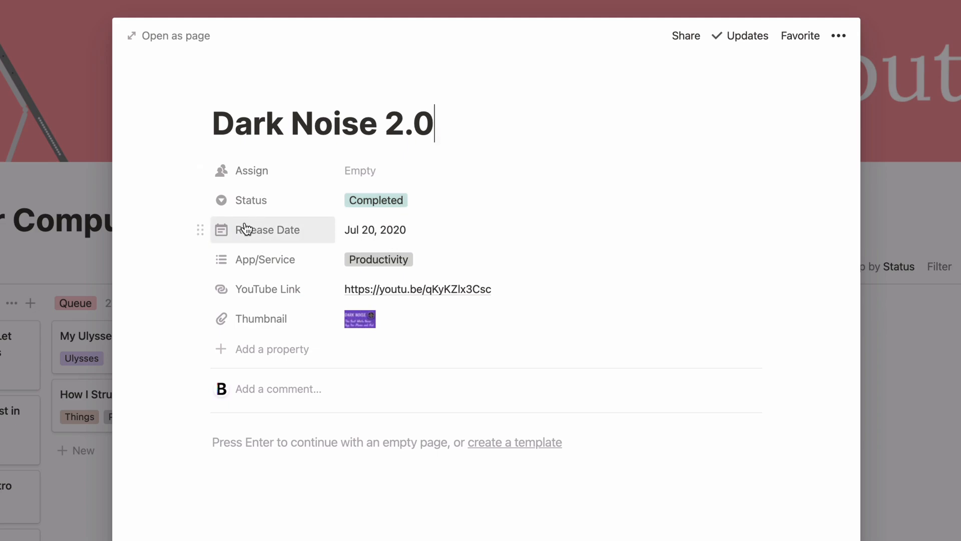
{"action": "left_click", "coordinate": [272, 229]}
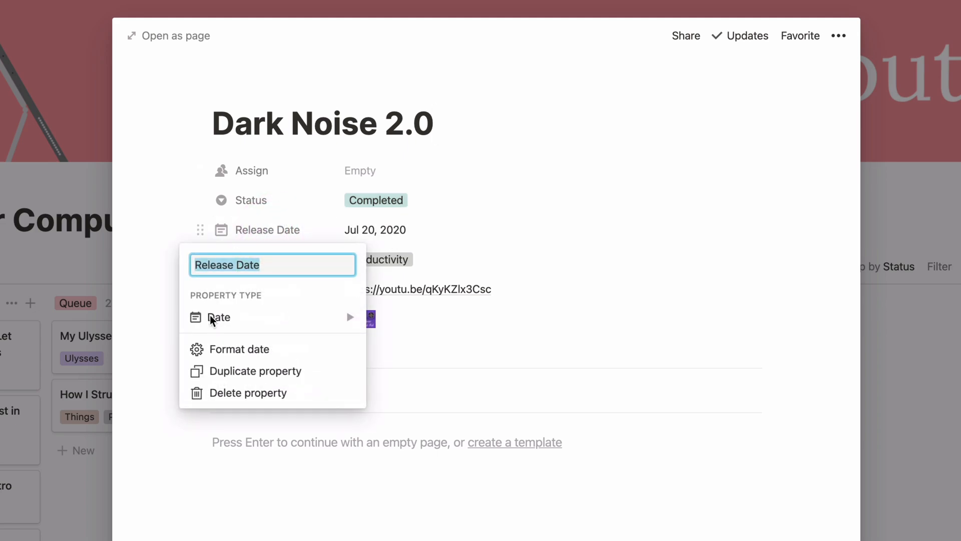
{"action": "mouse_move", "coordinate": [243, 321]}
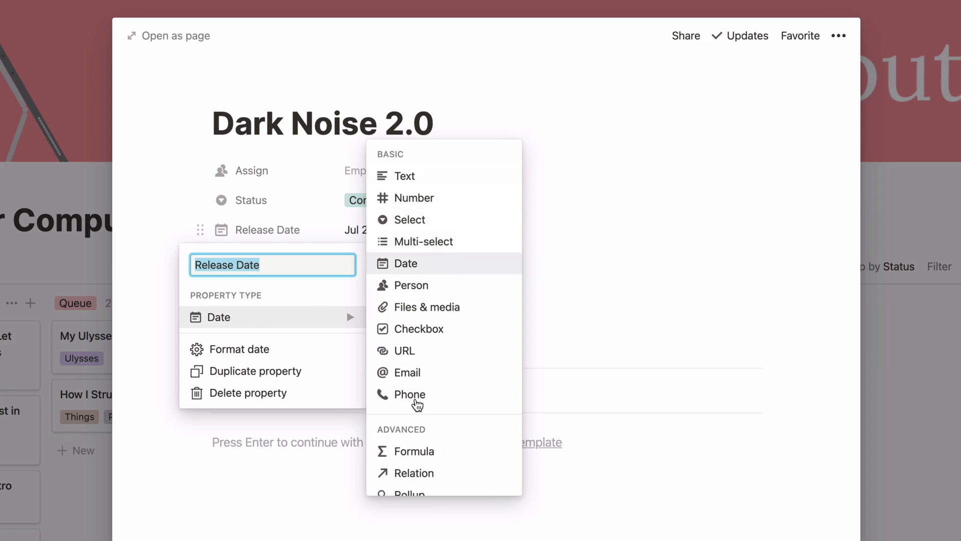
{"action": "left_click", "coordinate": [570, 233]}
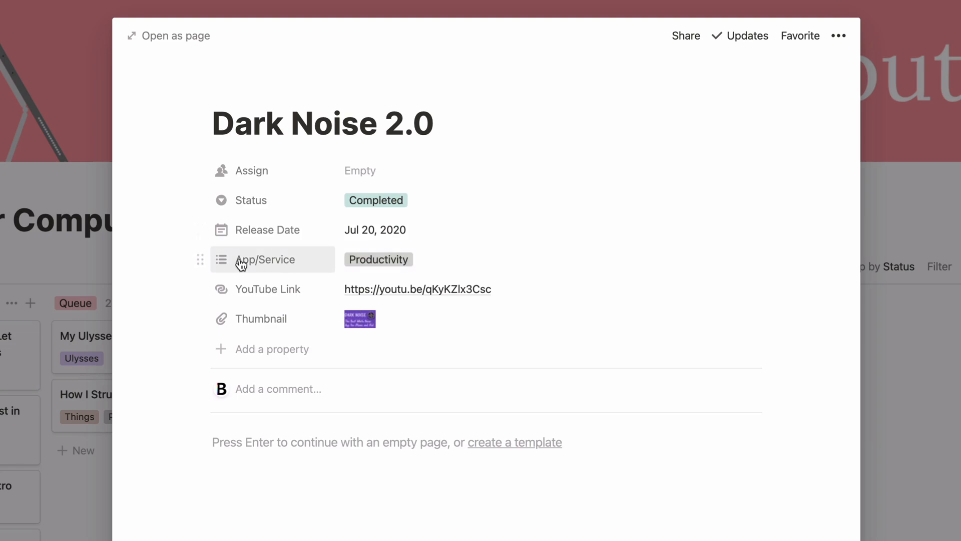
Add the Ulysses tag to the Dark Noise 2.0 card's App/Service property and remove it again.
{"action": "left_click", "coordinate": [437, 257]}
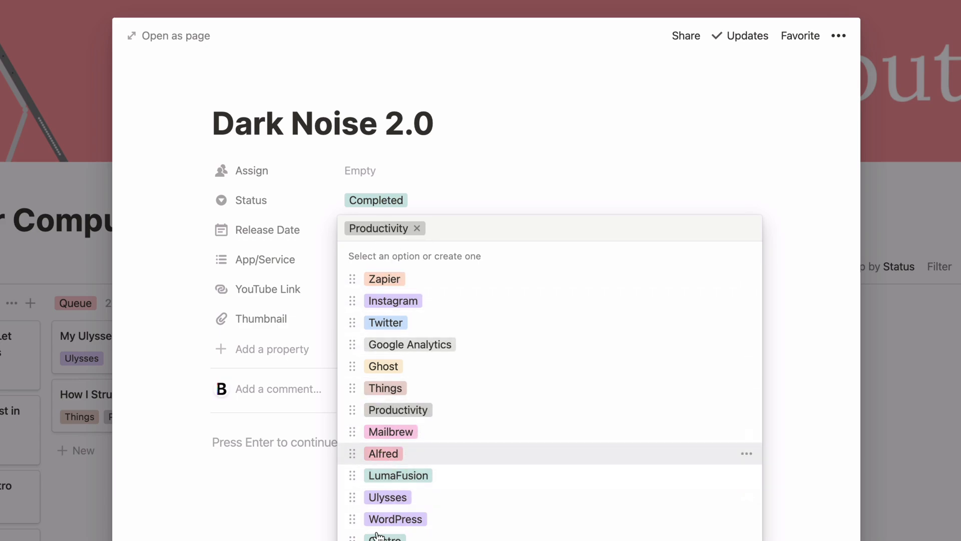
{"action": "left_click", "coordinate": [393, 498]}
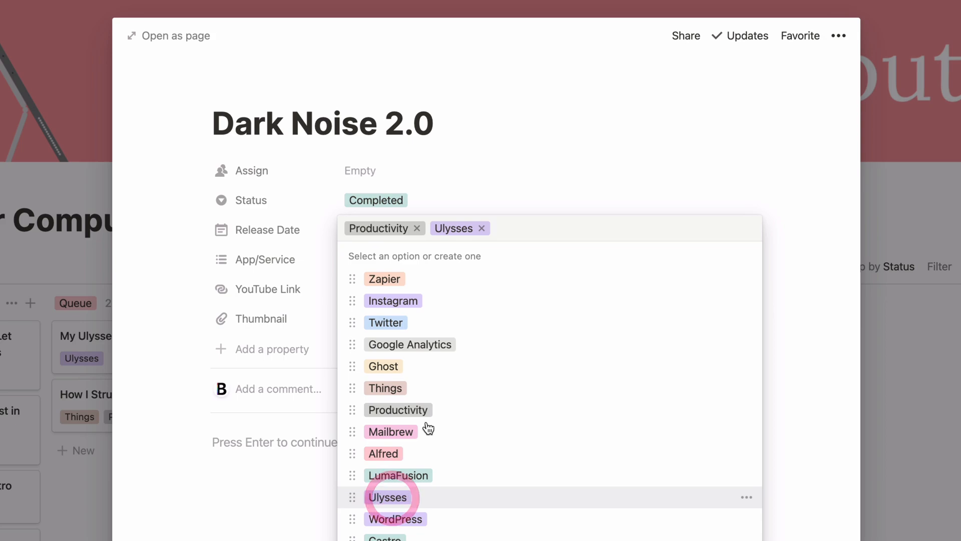
{"action": "left_click", "coordinate": [481, 230]}
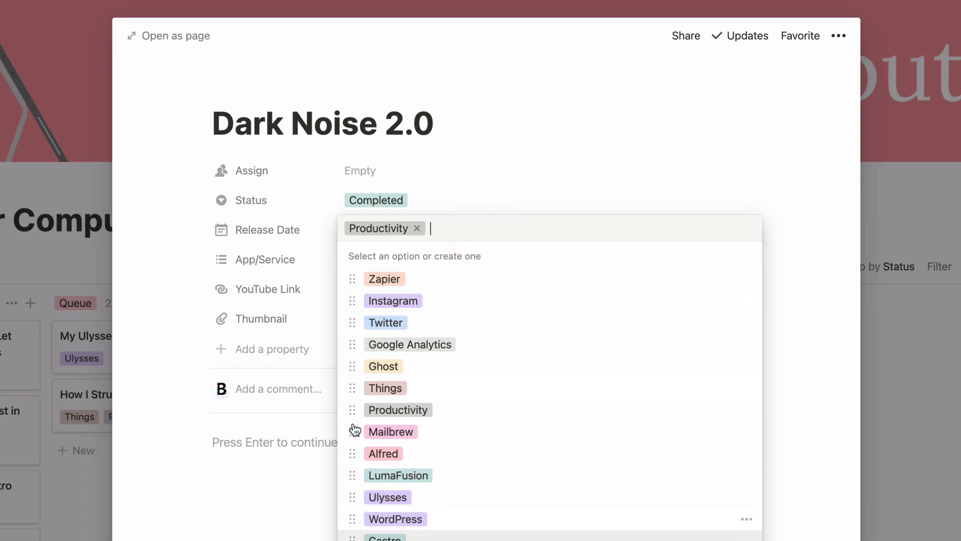
{"action": "left_click", "coordinate": [260, 486]}
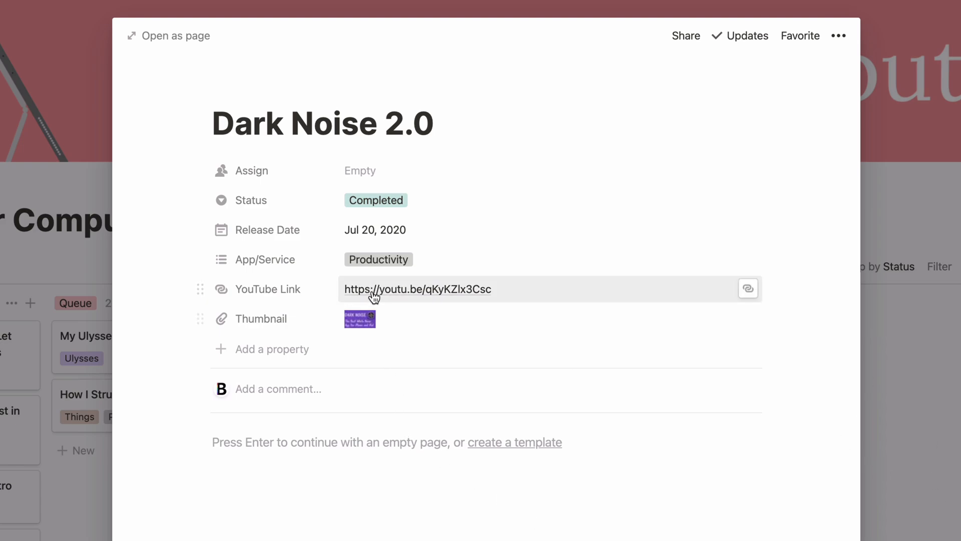
View the Dark Noise 2.0 thumbnail image and its file options, and return to the board.
{"action": "left_click", "coordinate": [392, 320]}
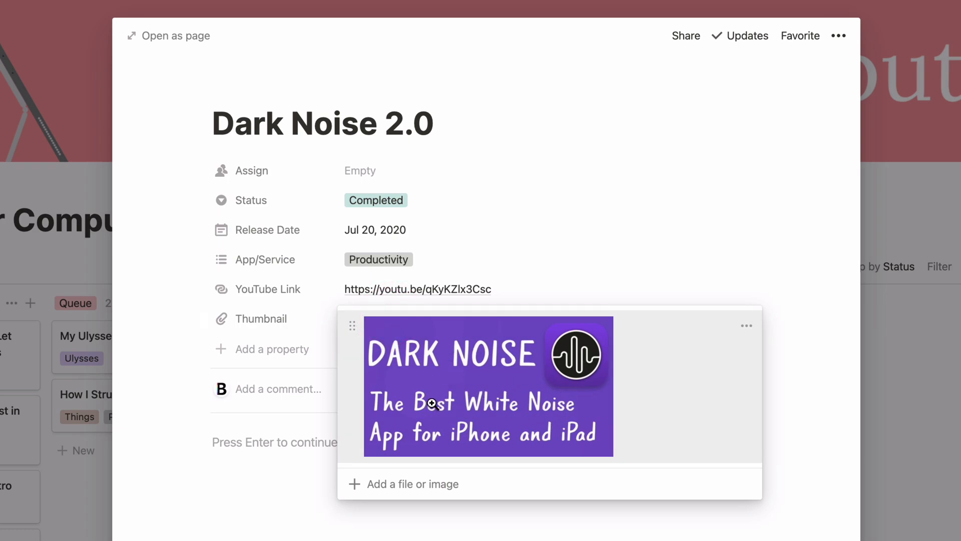
{"action": "left_click", "coordinate": [746, 326]}
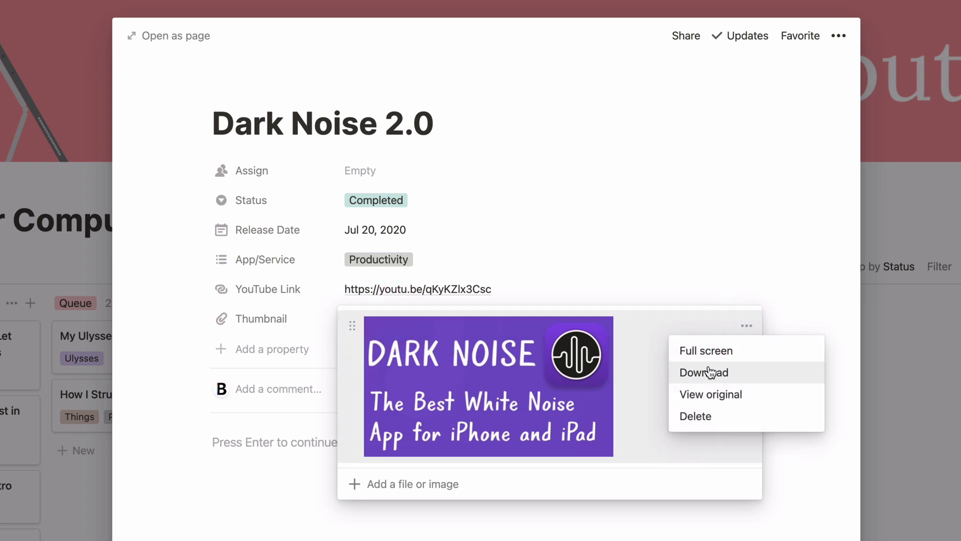
{"action": "left_click", "coordinate": [809, 292]}
{"action": "left_click", "coordinate": [810, 266]}
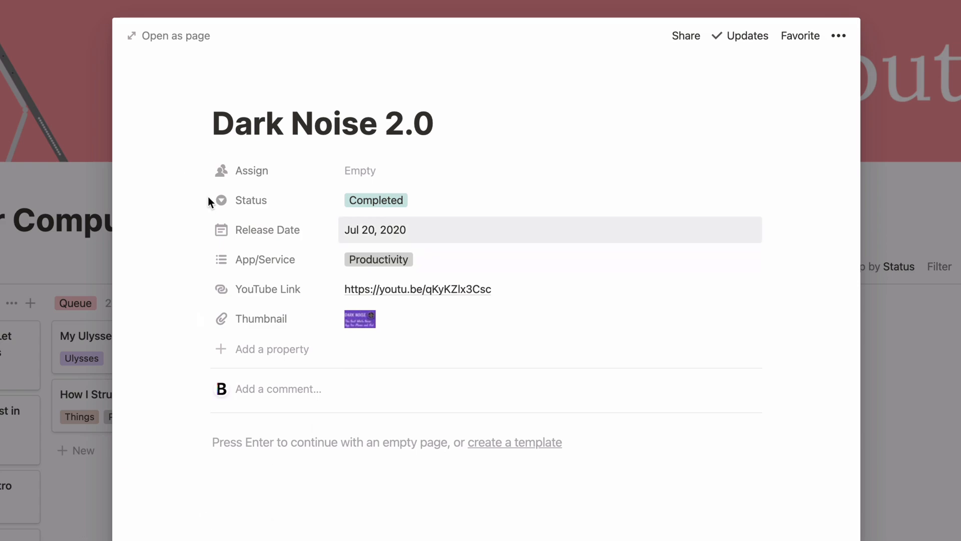
{"action": "left_click", "coordinate": [946, 296]}
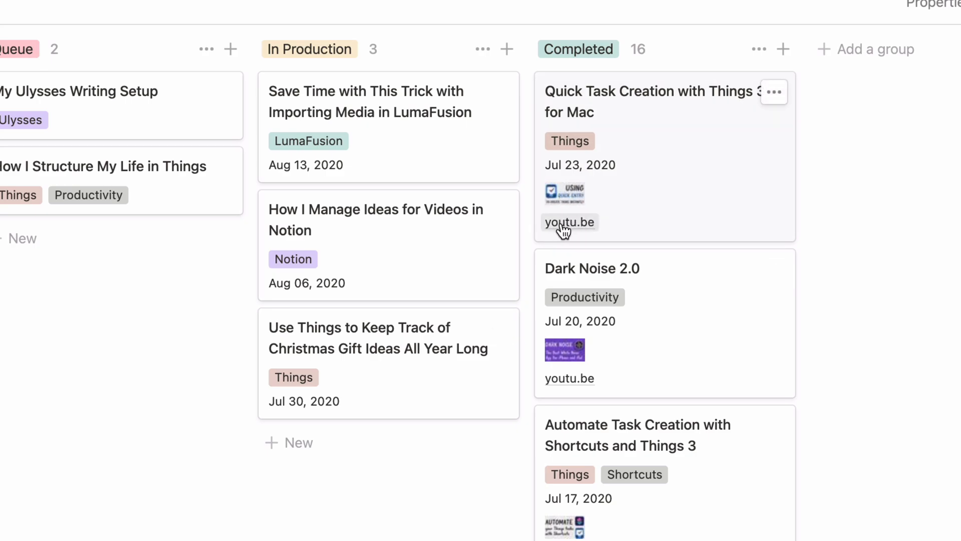
{"action": "left_click", "coordinate": [686, 178]}
{"action": "key", "text": "Escape"}
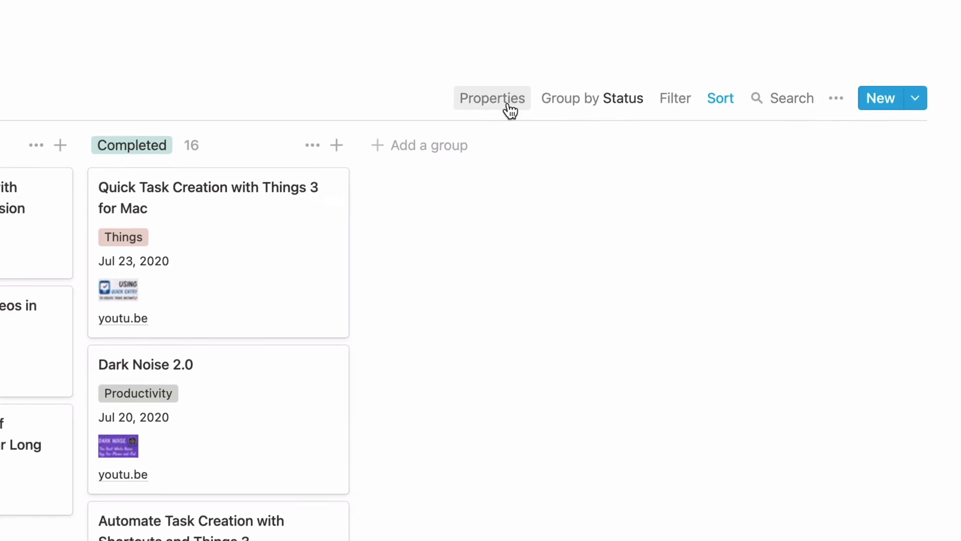
Try Page cover as the board view's card preview and set the preview back to None.
{"action": "left_click", "coordinate": [508, 105]}
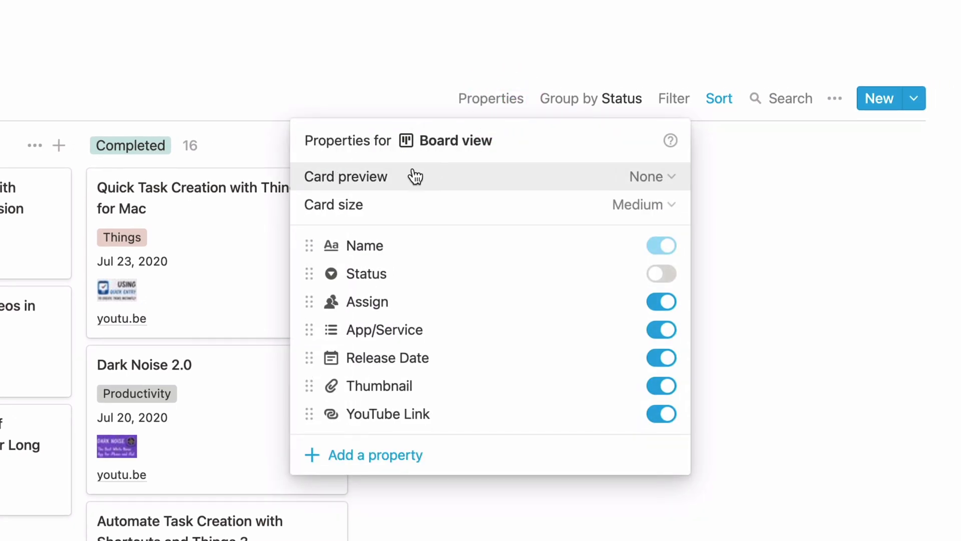
{"action": "left_click", "coordinate": [652, 180]}
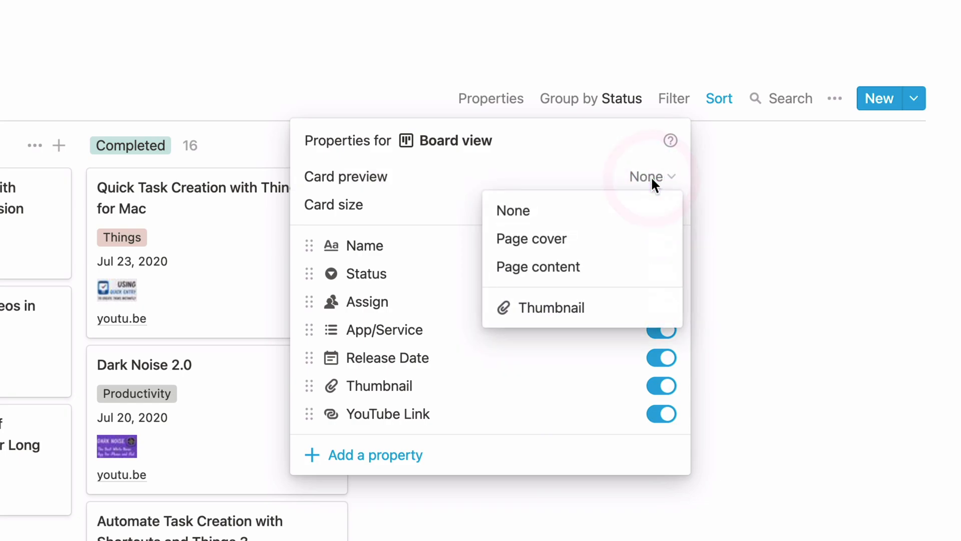
{"action": "left_click", "coordinate": [531, 240]}
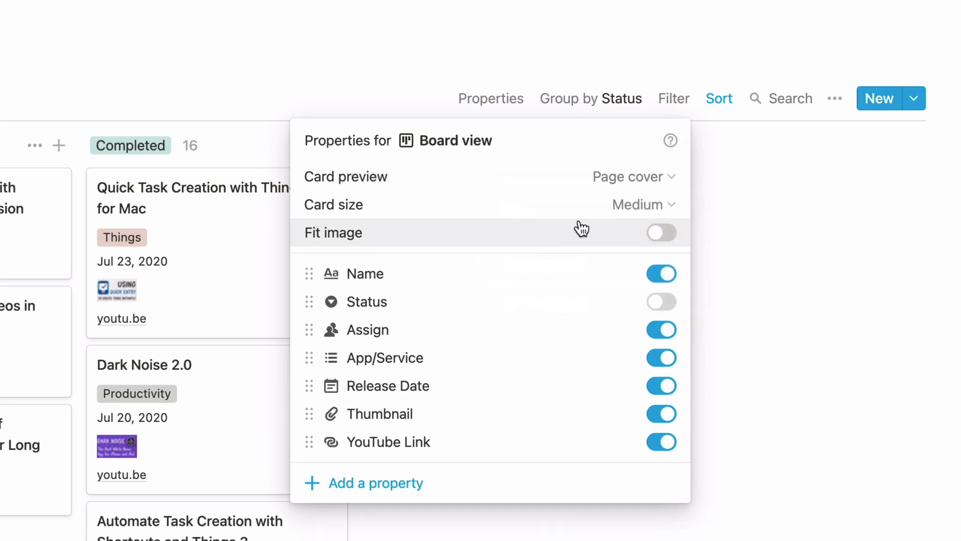
{"action": "left_click", "coordinate": [646, 182]}
{"action": "left_click", "coordinate": [574, 215]}
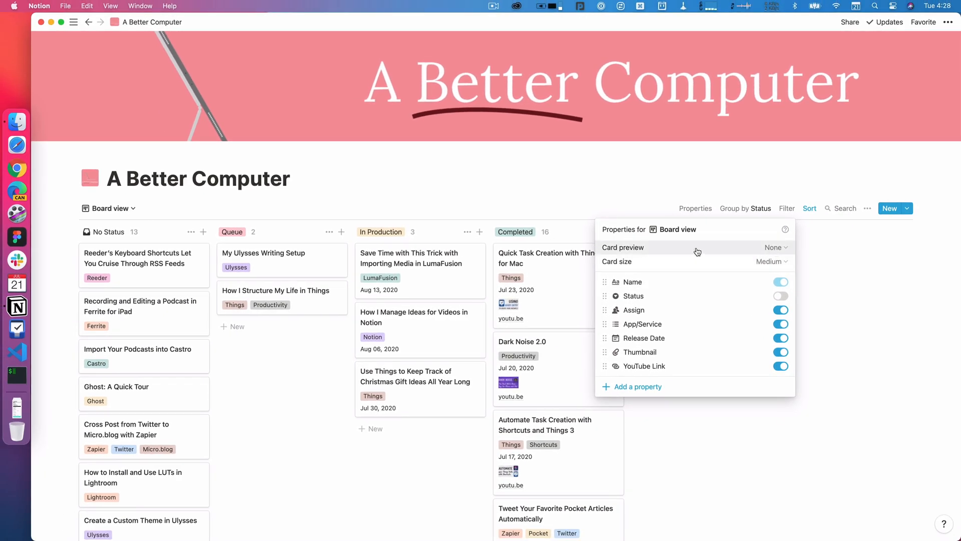
Try the Small card size for the board view and settle on Large.
{"action": "left_click", "coordinate": [774, 261]}
{"action": "left_click", "coordinate": [725, 279]}
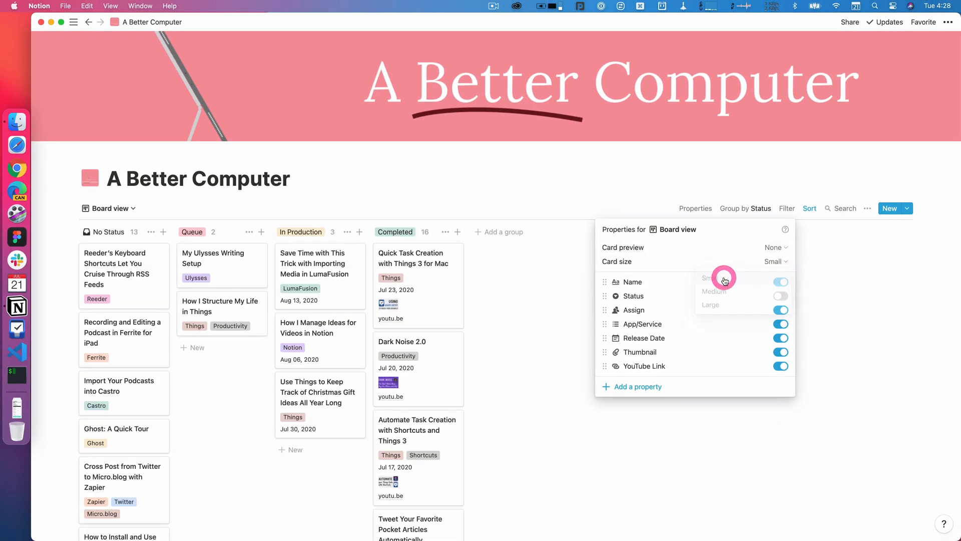
{"action": "left_click", "coordinate": [773, 261]}
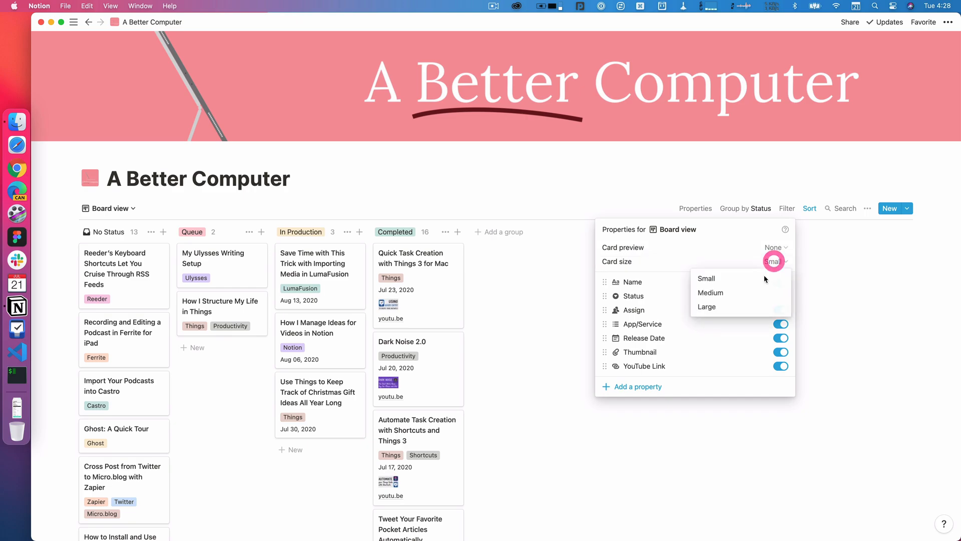
{"action": "left_click", "coordinate": [725, 307]}
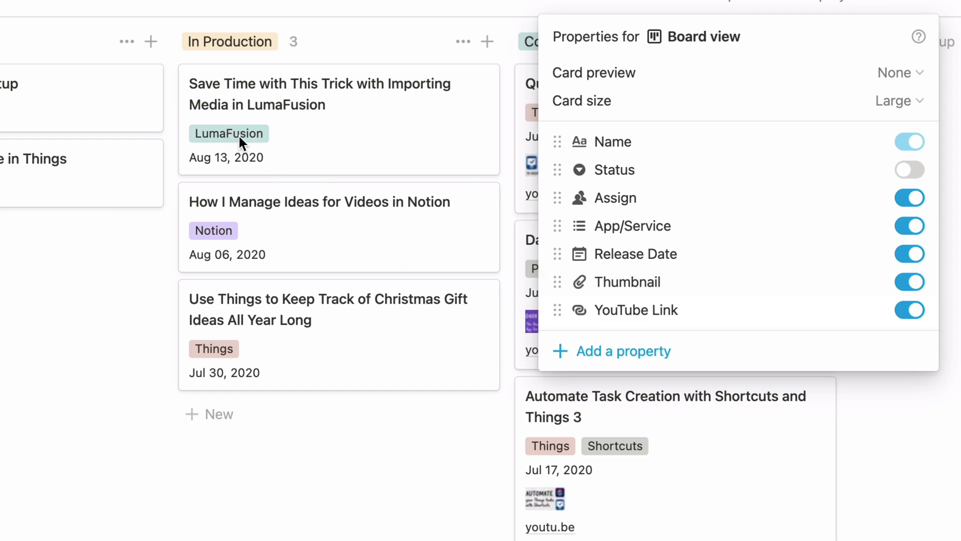
Hide and show again the YouTube Link and Thumbnail properties on the board's cards, and close the view's property settings.
{"action": "mouse_move", "coordinate": [555, 226]}
{"action": "left_mouse_down"}
{"action": "mouse_move", "coordinate": [555, 316]}
{"action": "mouse_move", "coordinate": [559, 225]}
{"action": "left_mouse_up"}
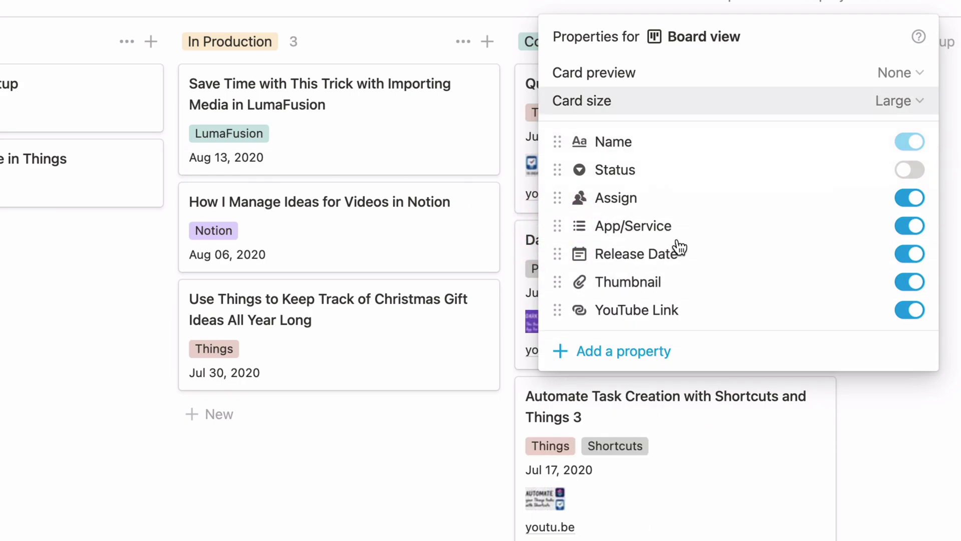
{"action": "left_click", "coordinate": [910, 311]}
{"action": "left_click", "coordinate": [912, 311]}
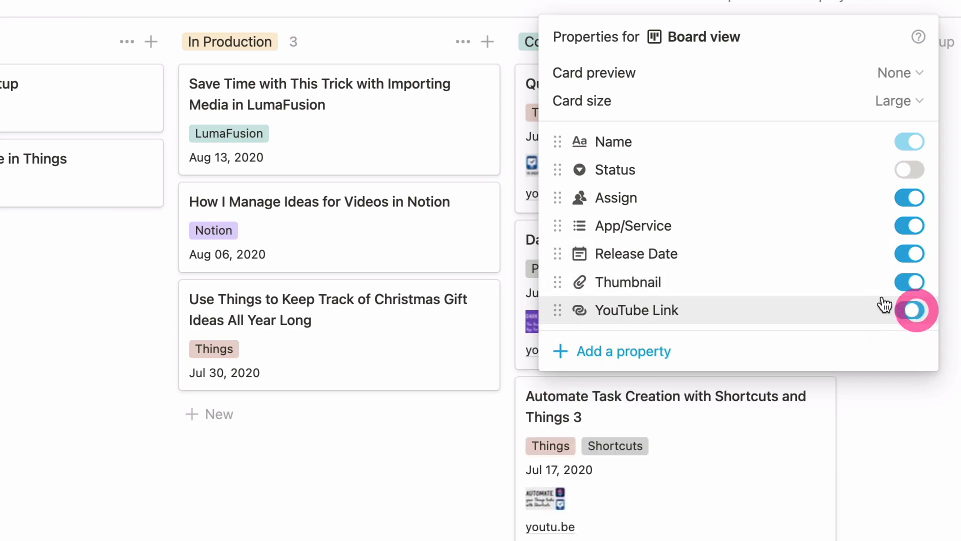
{"action": "left_click", "coordinate": [920, 284]}
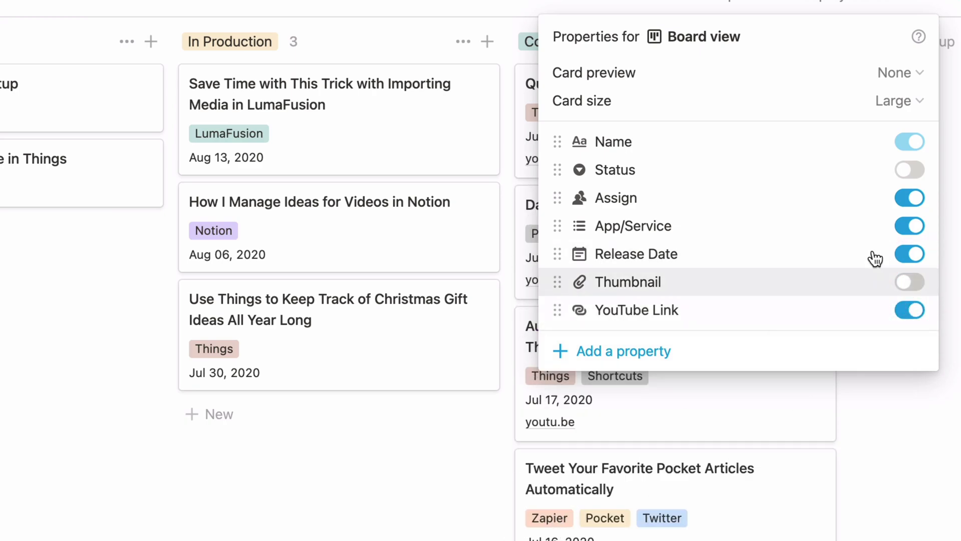
{"action": "left_click", "coordinate": [916, 289]}
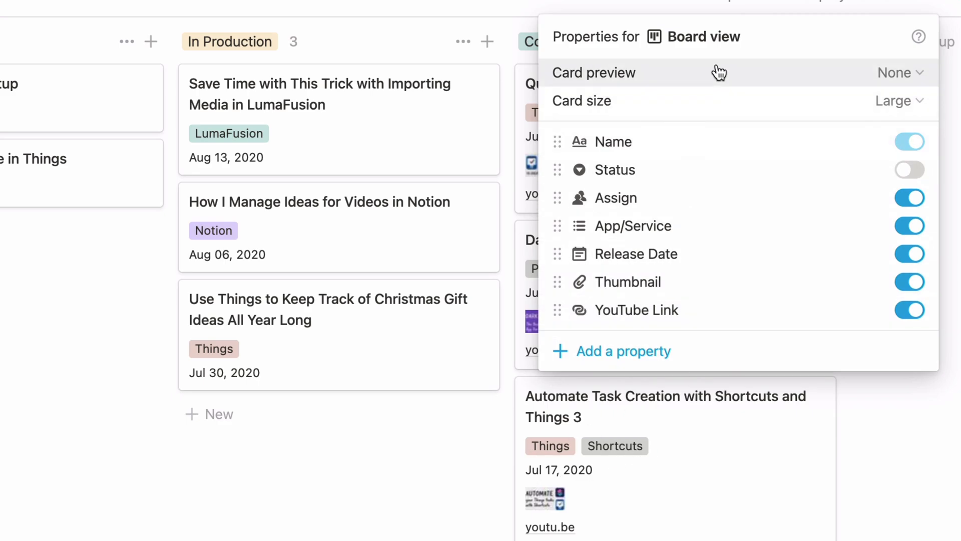
{"action": "left_click", "coordinate": [348, 524]}
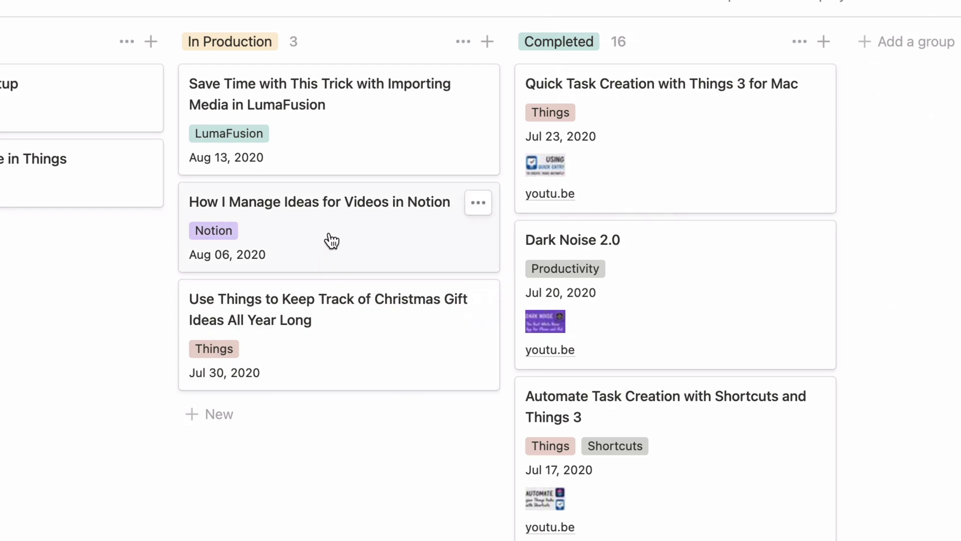
Open the card "How I Manage Ideas for Videos in Notion" and check its YouTube Link and Thumbnail entry fields without filling them.
{"action": "left_click", "coordinate": [351, 240]}
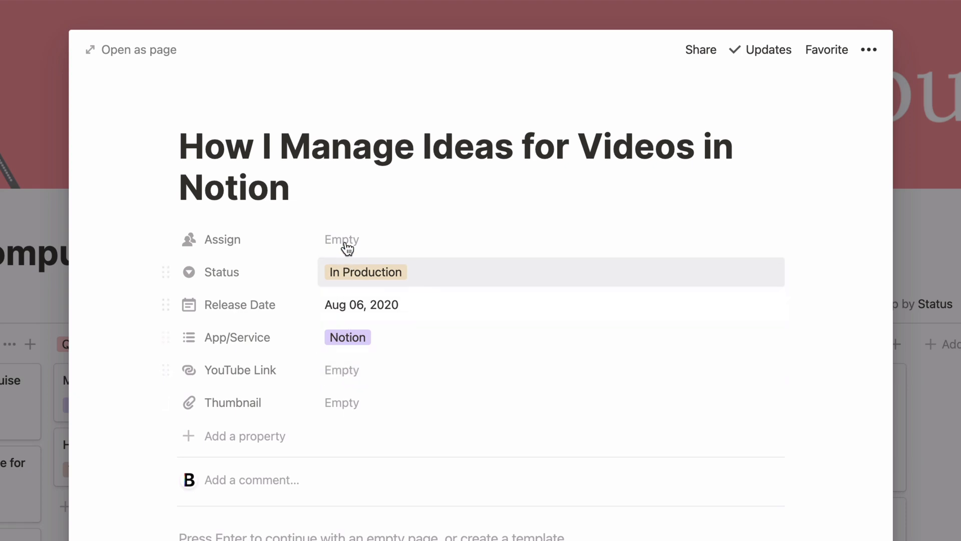
{"action": "left_click", "coordinate": [346, 369]}
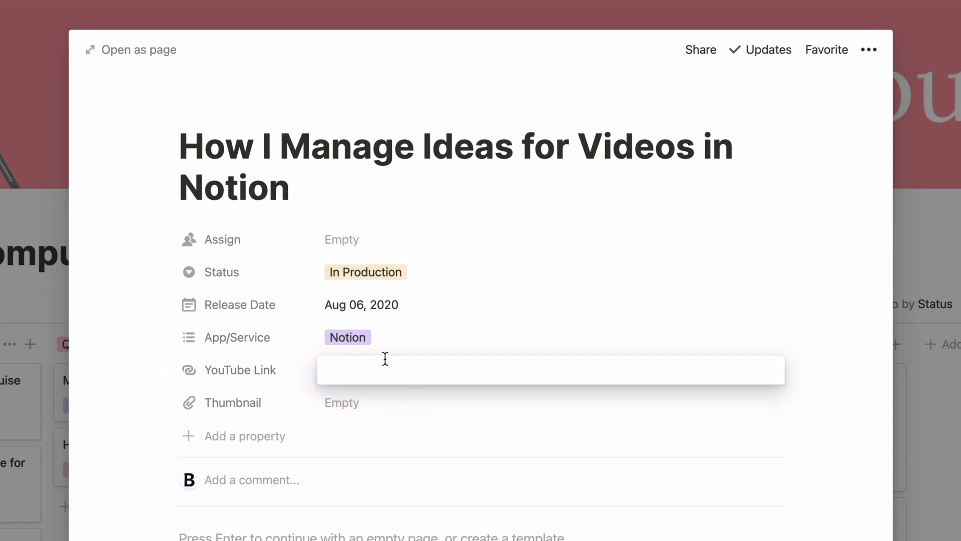
{"action": "left_click", "coordinate": [410, 444]}
{"action": "left_click", "coordinate": [346, 404]}
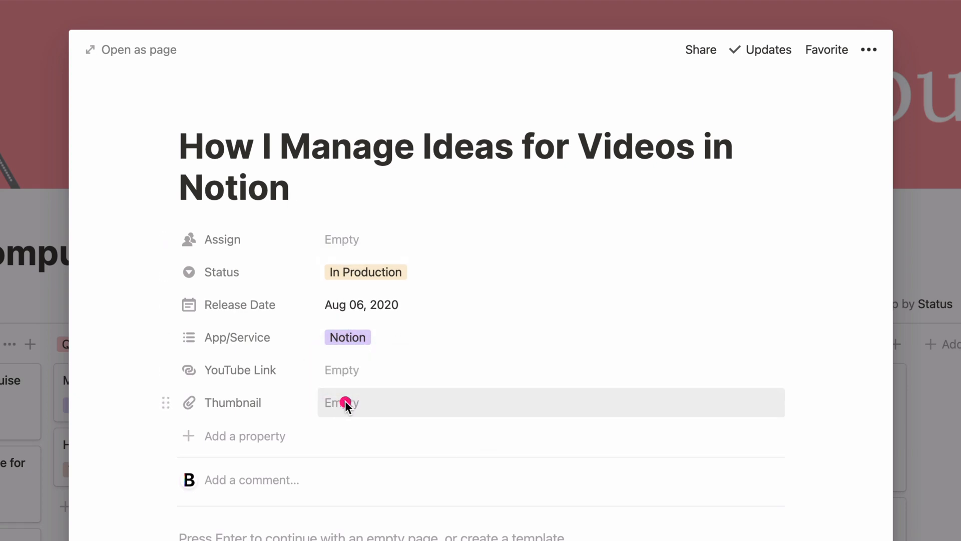
{"action": "left_click", "coordinate": [398, 432]}
{"action": "left_click", "coordinate": [389, 435]}
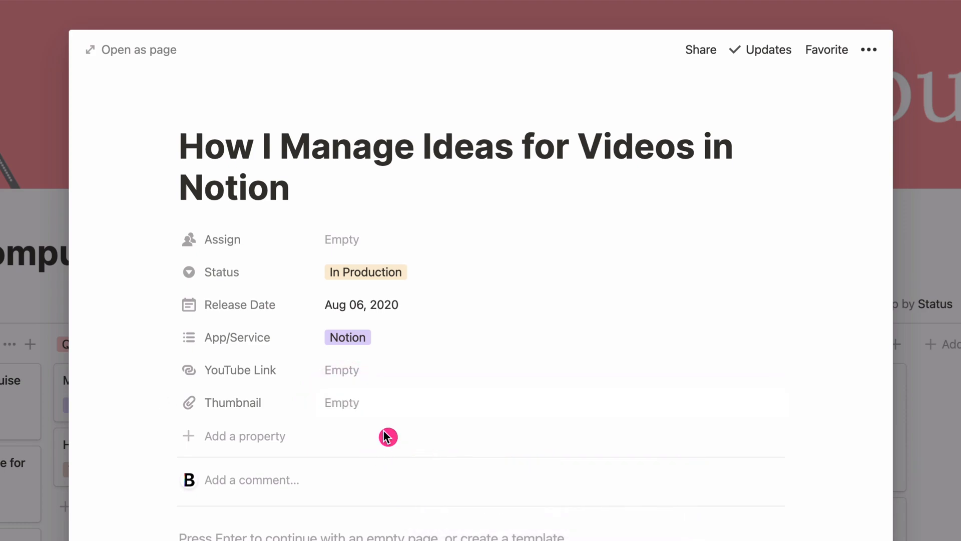
Try another Status option on the open card, restore In Production, and return to the board.
{"action": "left_click", "coordinate": [435, 272]}
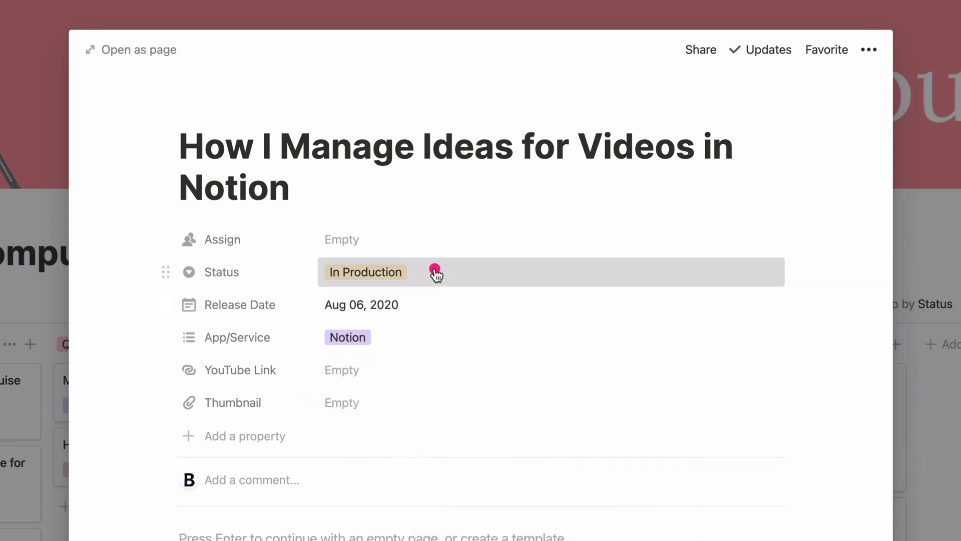
{"action": "left_click", "coordinate": [393, 378]}
{"action": "left_click", "coordinate": [412, 275]}
{"action": "left_click", "coordinate": [383, 353]}
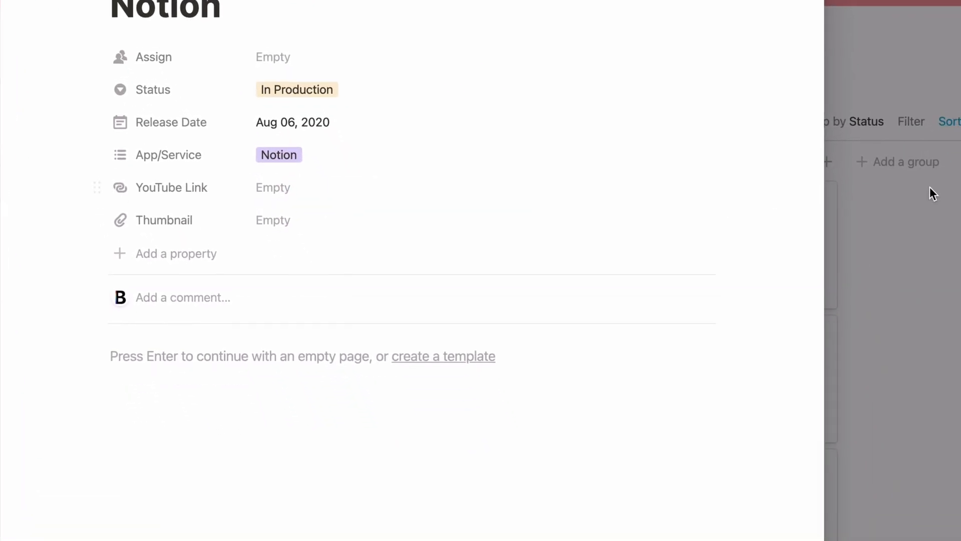
{"action": "left_click", "coordinate": [933, 194]}
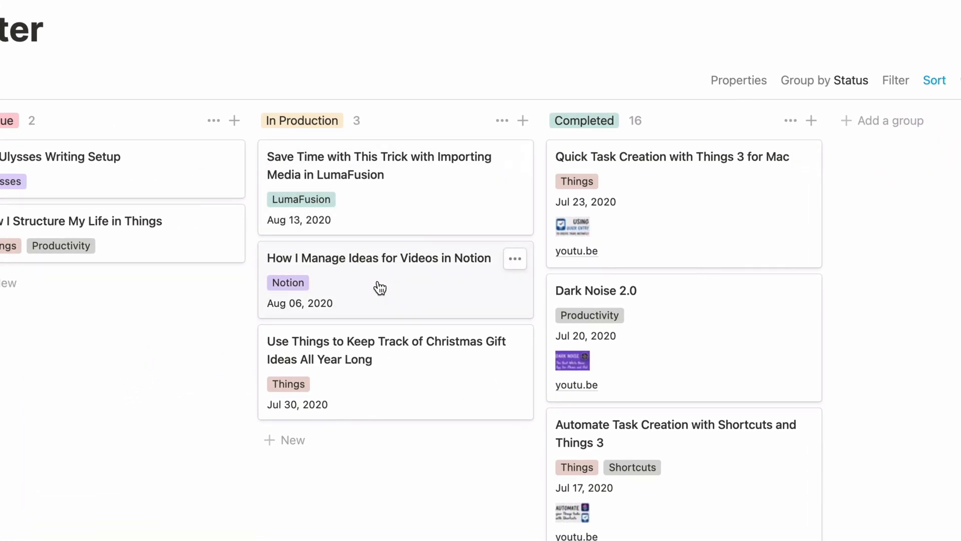
Move the card "How I Manage Ideas for Videos in Notion" to the Completed column and return it to In Production.
{"action": "left_click_drag", "start_coordinate": [380, 288], "coordinate": [663, 163]}
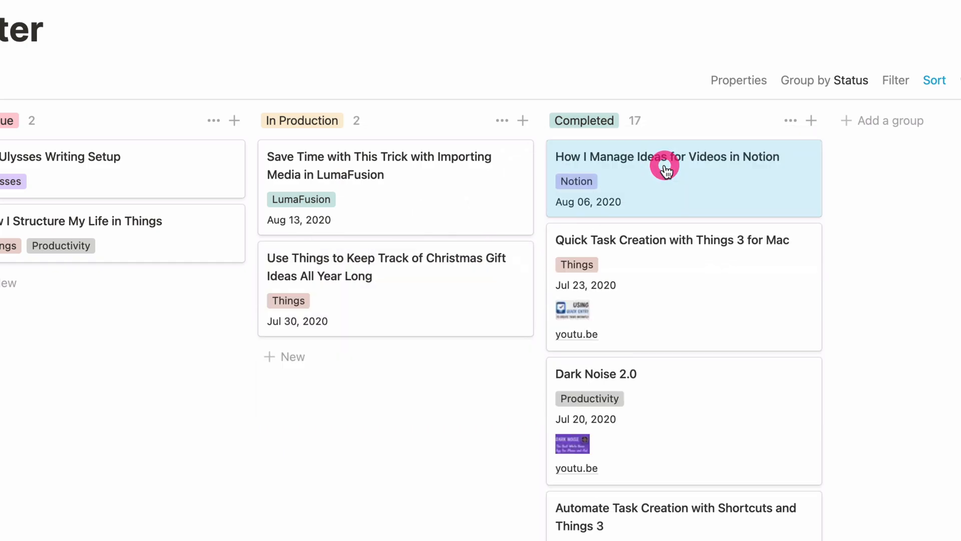
{"action": "left_click_drag", "start_coordinate": [536, 212], "coordinate": [450, 250]}
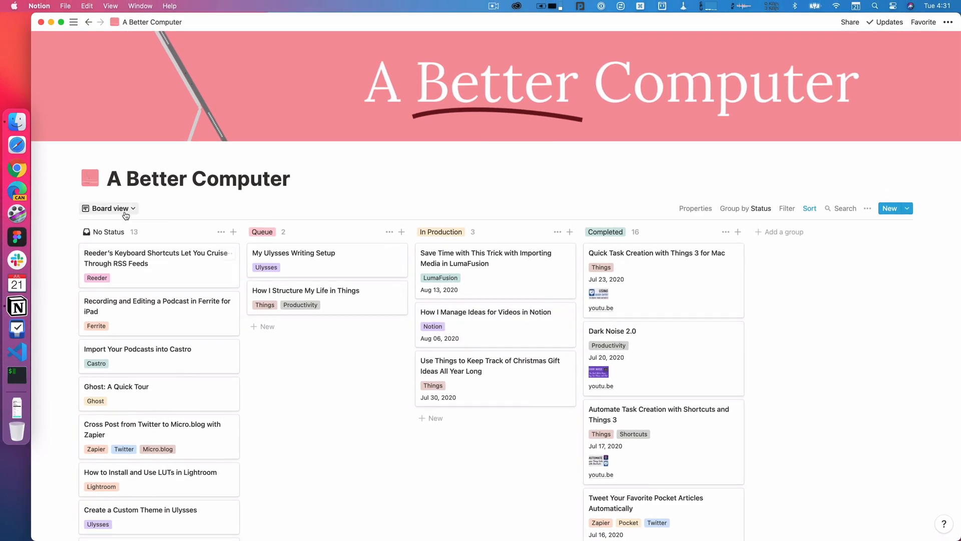
Switch the database to the Calendar view and look over the videos scheduled from July into August 2020.
{"action": "left_click", "coordinate": [124, 207]}
{"action": "left_click", "coordinate": [81, 259]}
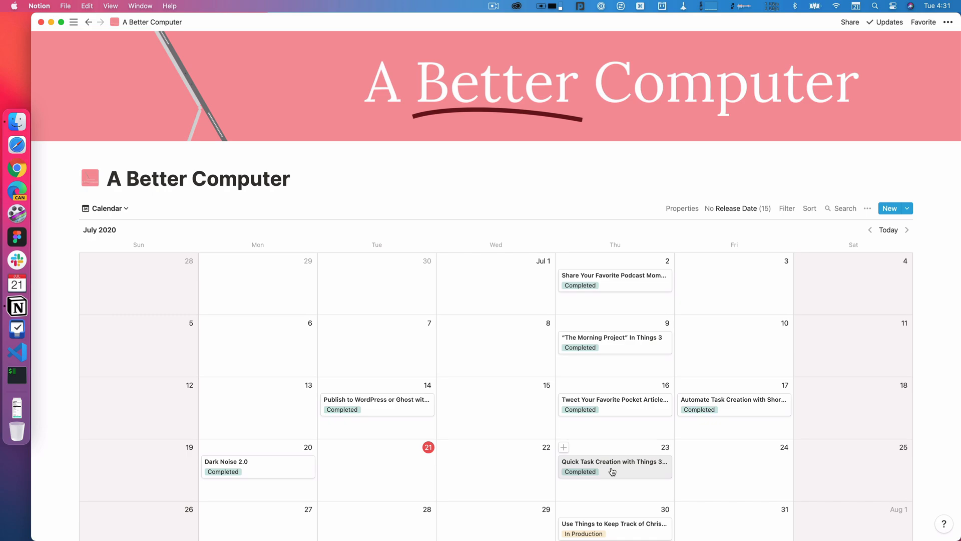
{"action": "scroll", "coordinate": [613, 470], "scroll_direction": "down", "scroll_amount": 3}
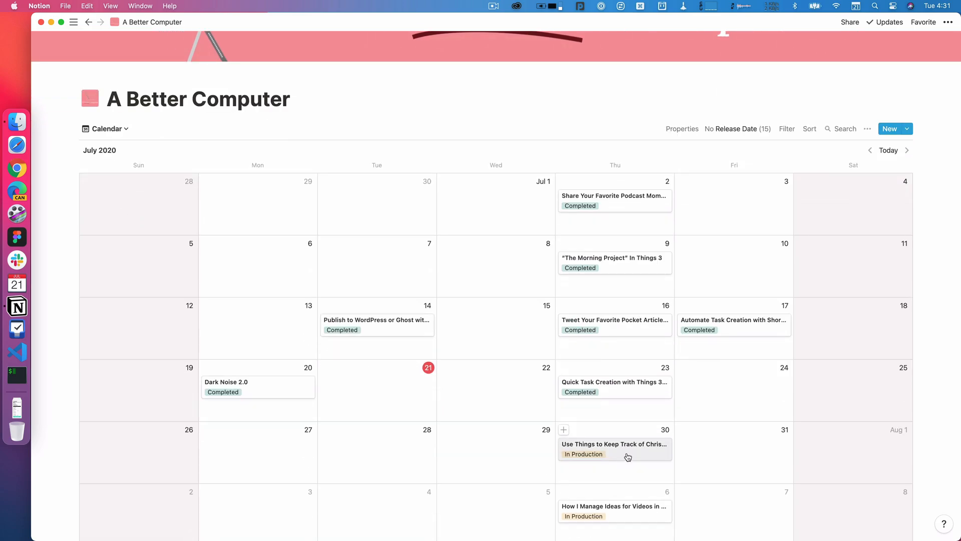
{"action": "scroll", "coordinate": [628, 456], "scroll_direction": "up", "scroll_amount": 3}
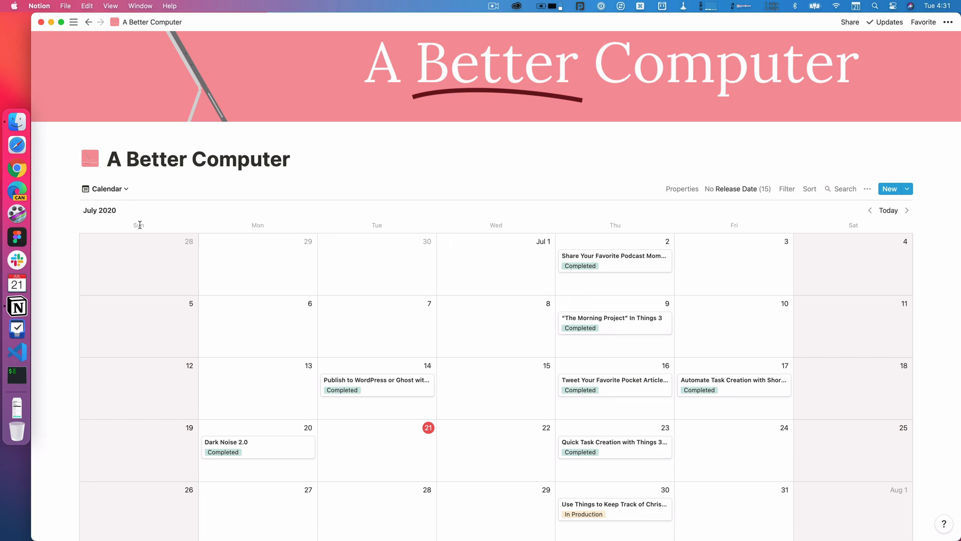
Check the layout types offered for a new view without creating one, and return to the Board view.
{"action": "left_click", "coordinate": [105, 189]}
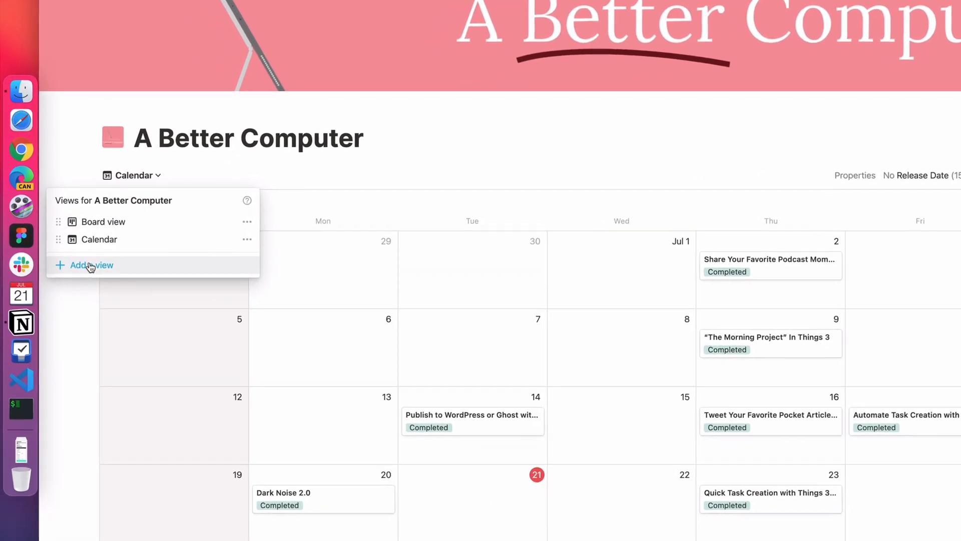
{"action": "left_click", "coordinate": [90, 266]}
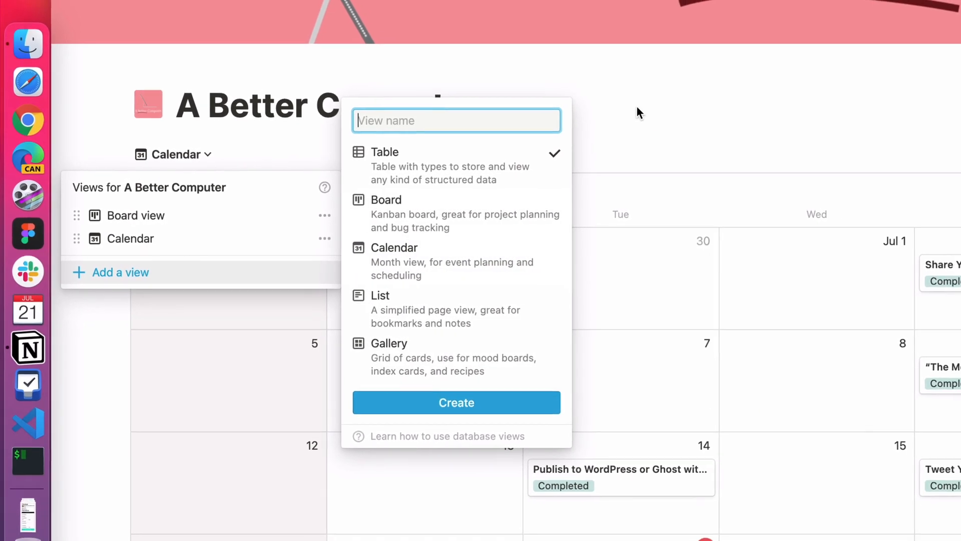
{"action": "left_click", "coordinate": [638, 108]}
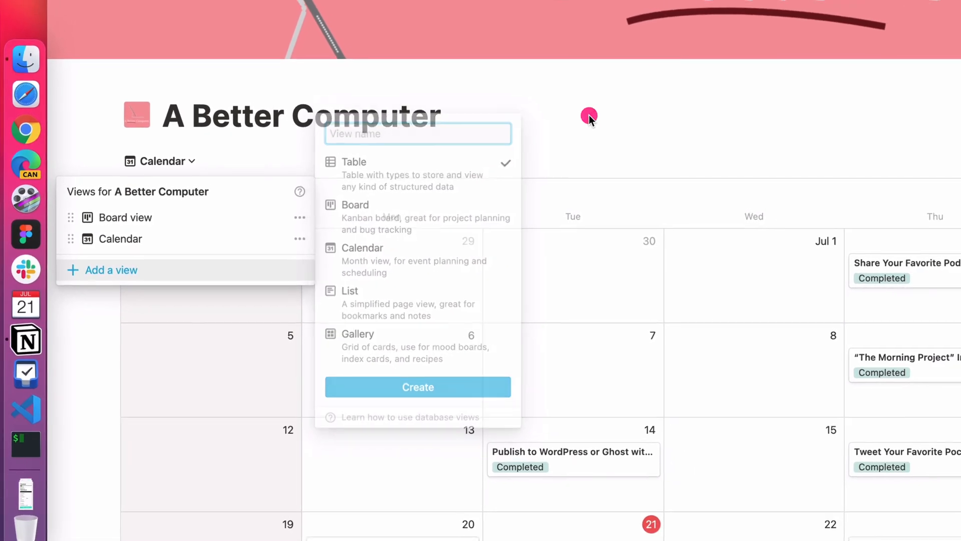
{"action": "left_click", "coordinate": [417, 153]}
{"action": "left_click", "coordinate": [181, 153]}
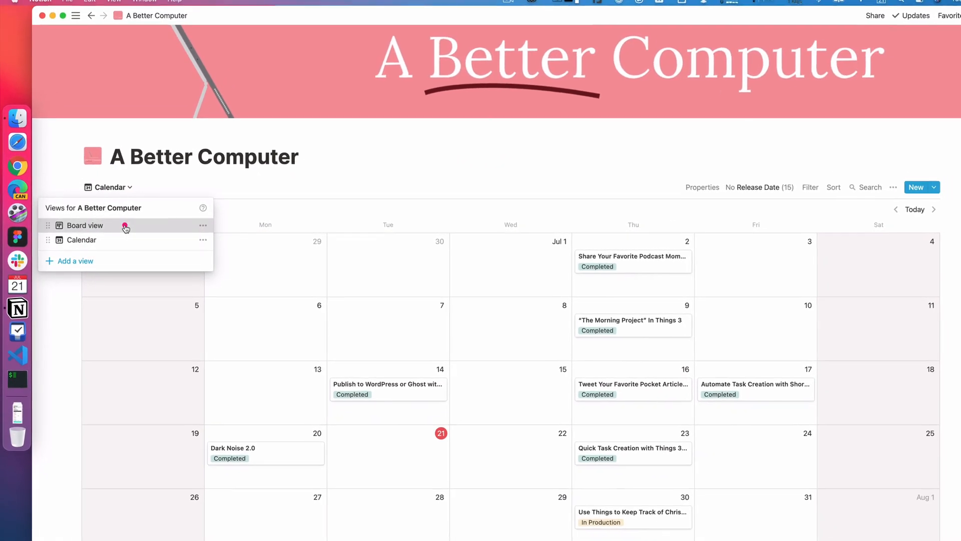
{"action": "left_click", "coordinate": [128, 224]}
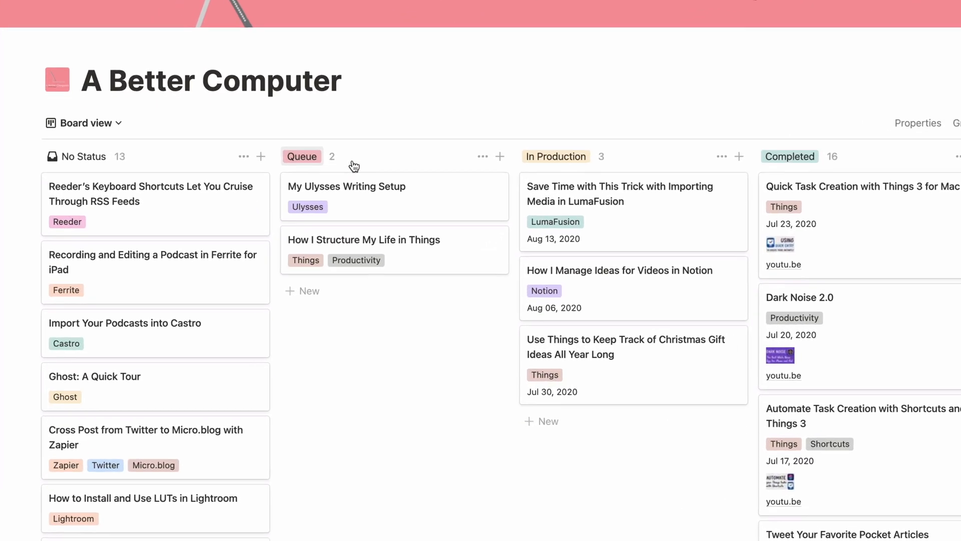
Check the Queue column's options without changing them, and rename the column as Next Up.
{"action": "left_click", "coordinate": [483, 156]}
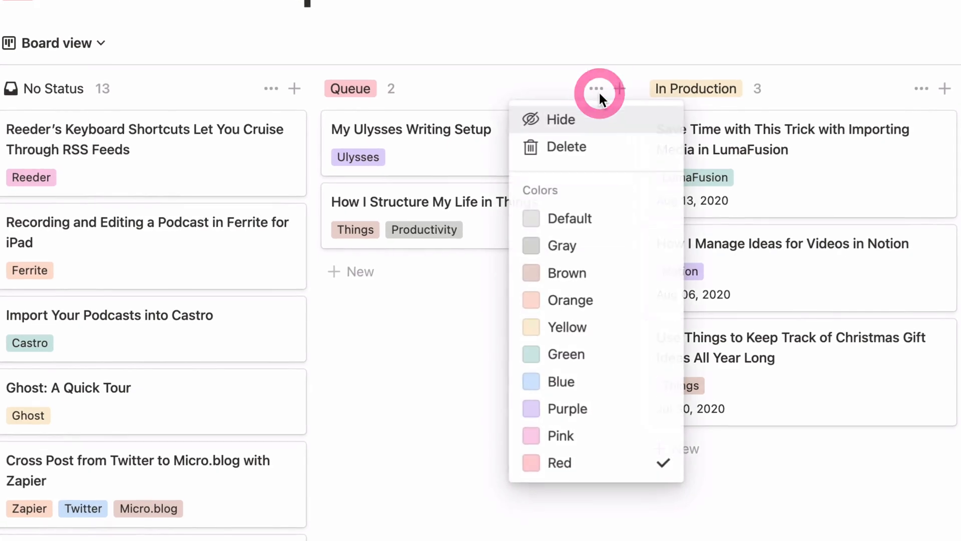
{"action": "left_click", "coordinate": [460, 150]}
{"action": "left_click", "coordinate": [355, 93]}
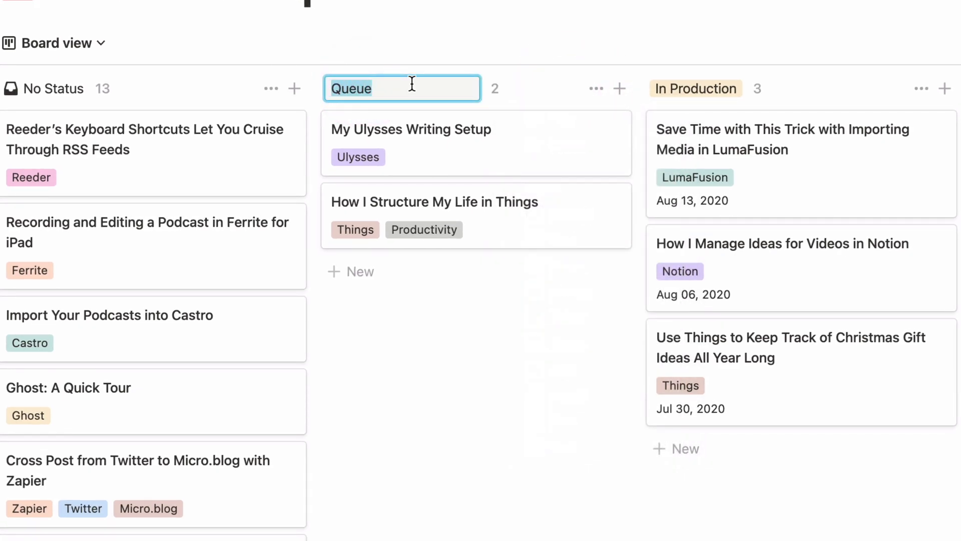
{"action": "type", "text": "Next Up"}
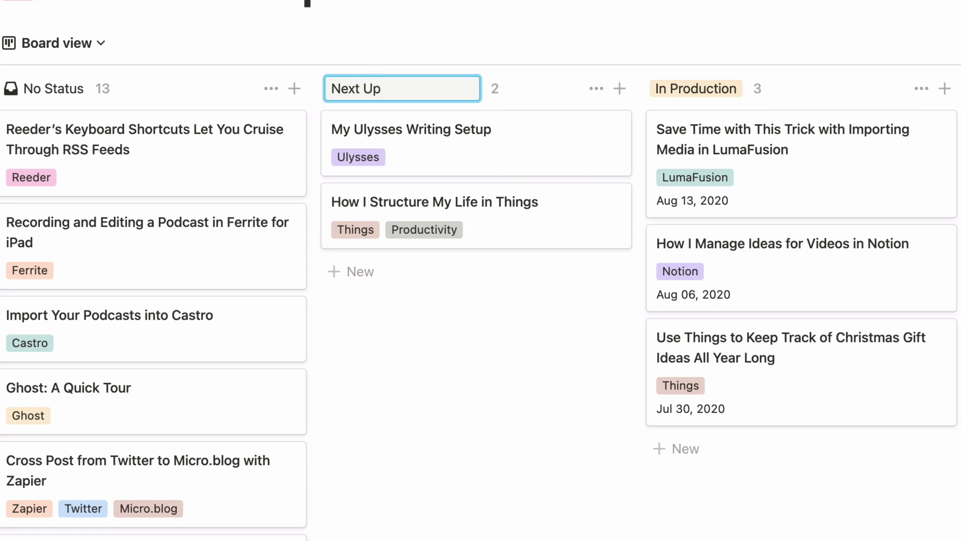
{"action": "key", "text": "Return"}
Try Pink as the Next Up column's label color and settle on Blue.
{"action": "left_click", "coordinate": [596, 88]}
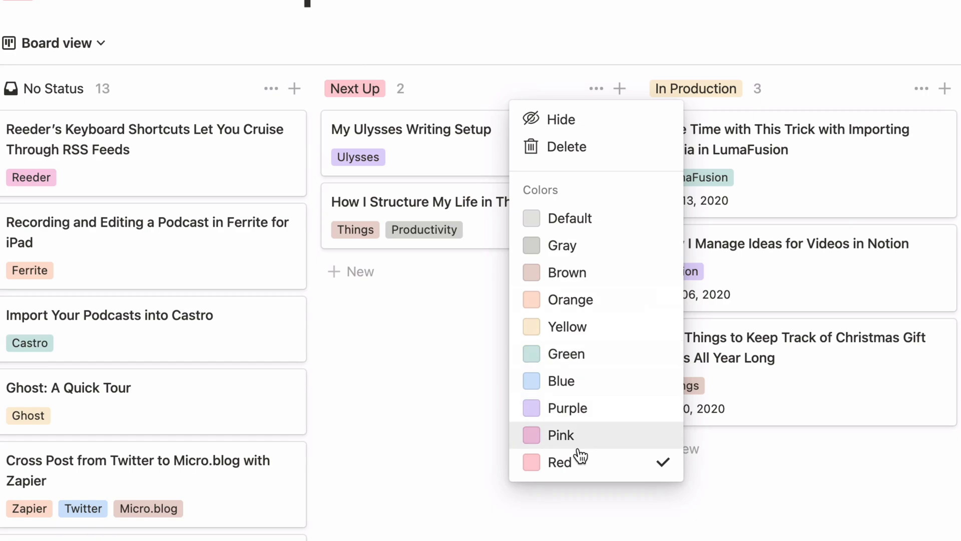
{"action": "left_click", "coordinate": [570, 434]}
{"action": "left_click", "coordinate": [452, 341]}
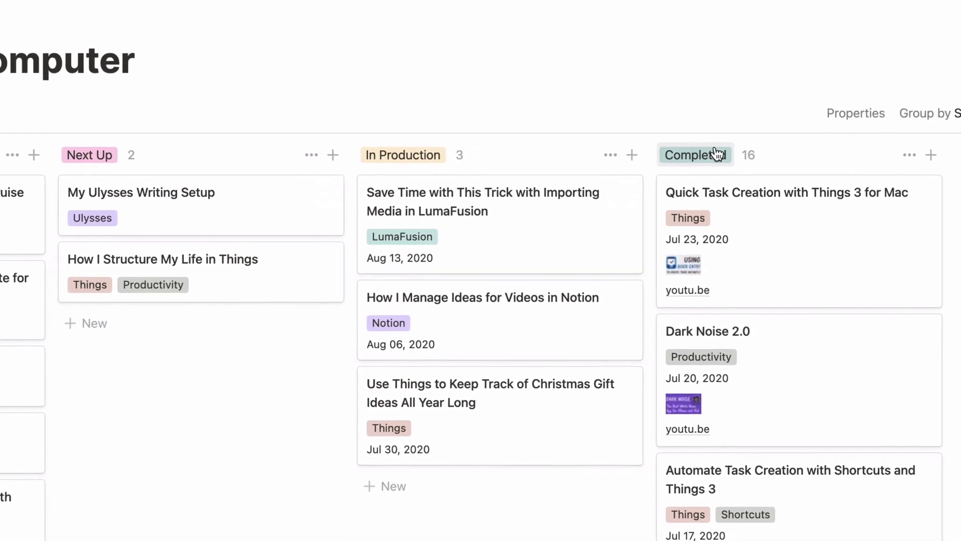
{"action": "left_click", "coordinate": [314, 156]}
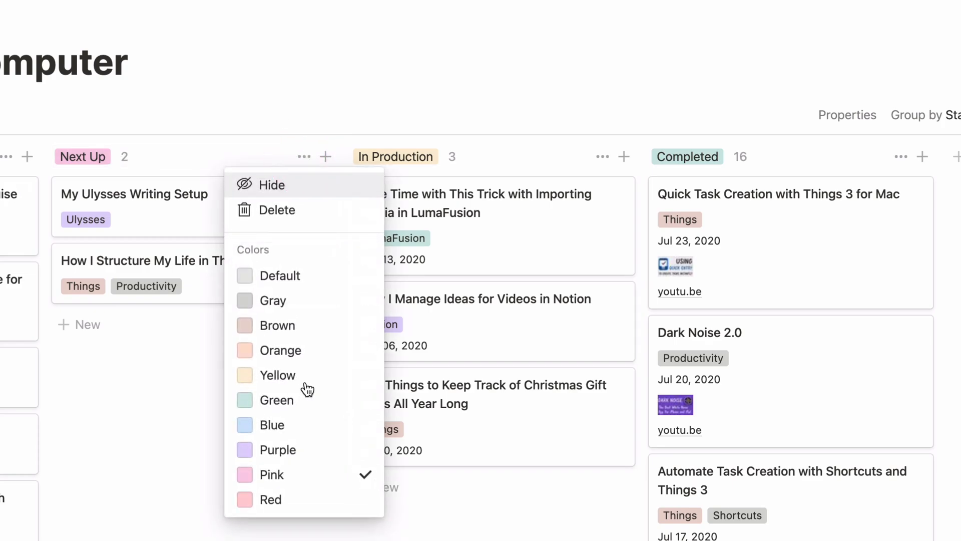
{"action": "left_click", "coordinate": [307, 425]}
{"action": "left_click", "coordinate": [173, 368]}
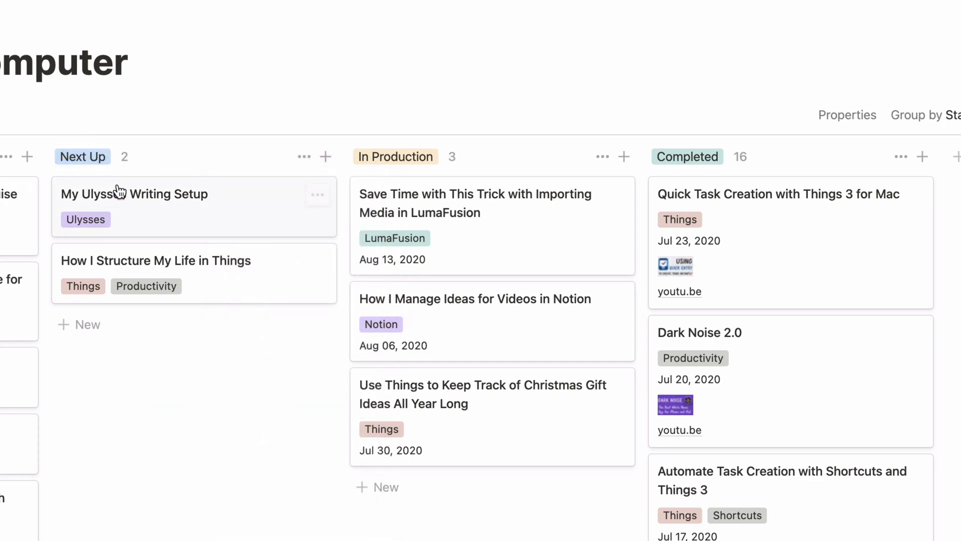